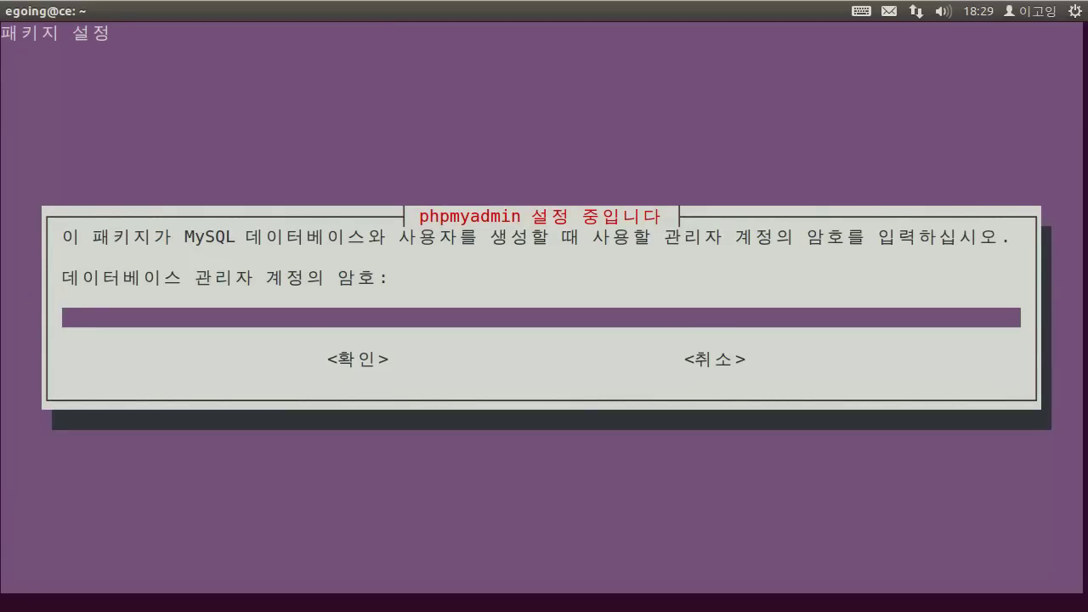
Enter the admin password, set and confirm the phpMyAdmin application password, then shrink the terminal window.
text(*****)
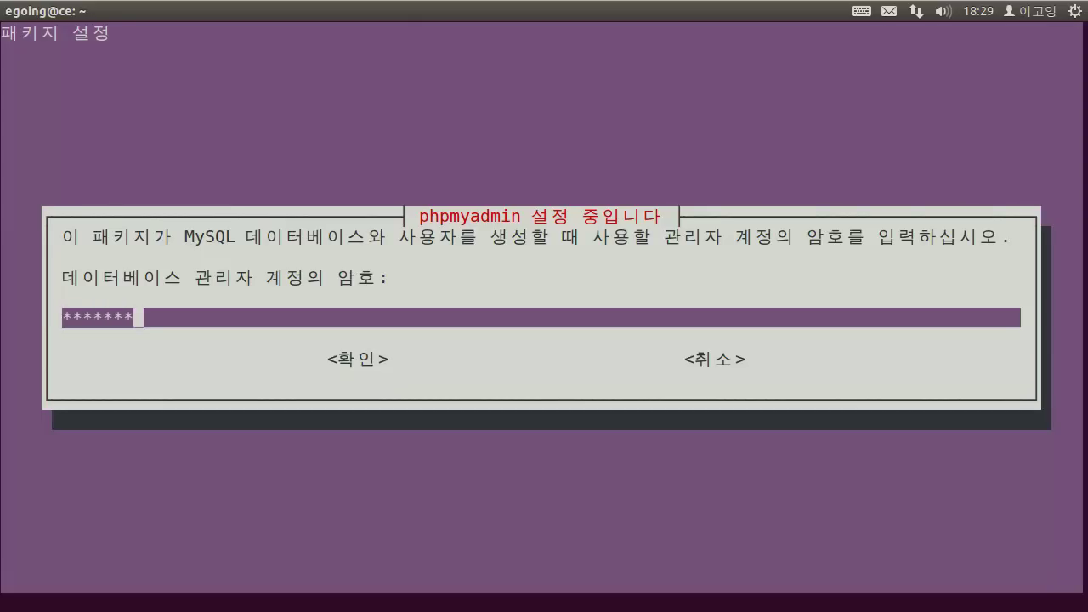
key(Return)
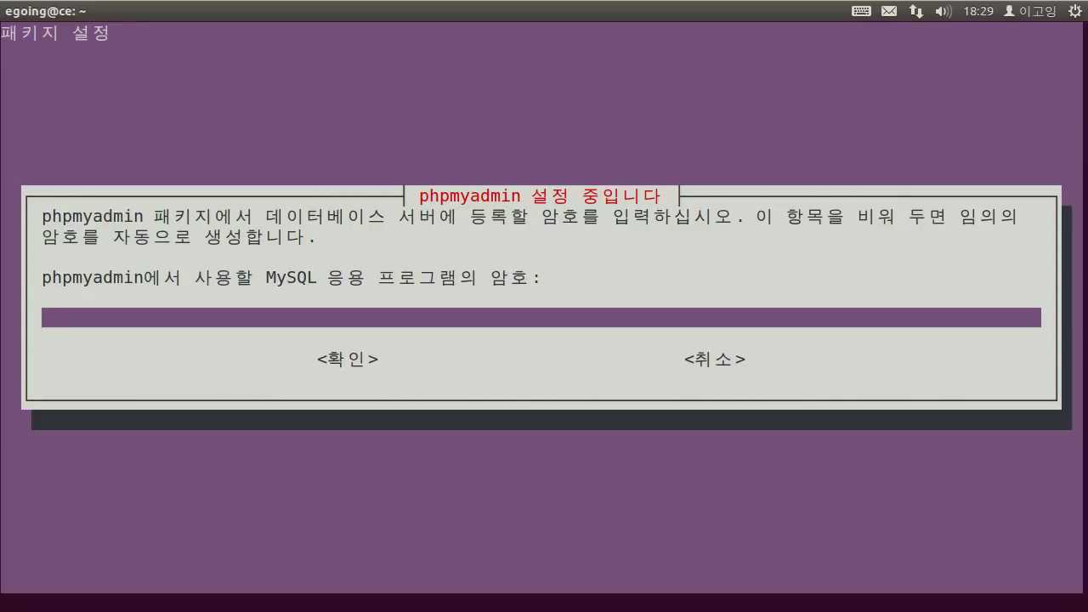
text(*********)
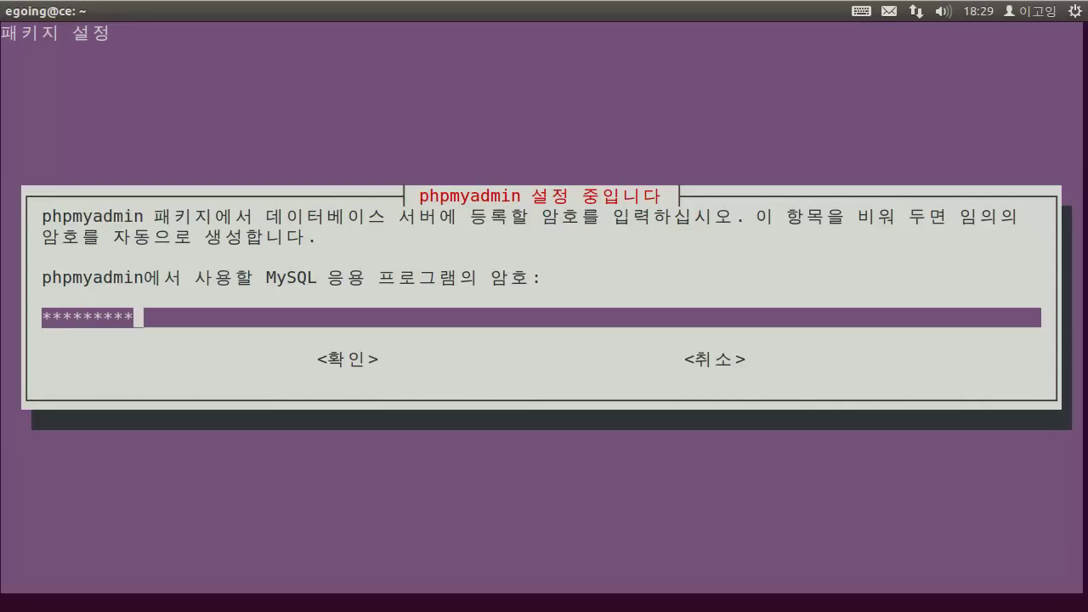
key(Return)
text(*********)
key(Return)
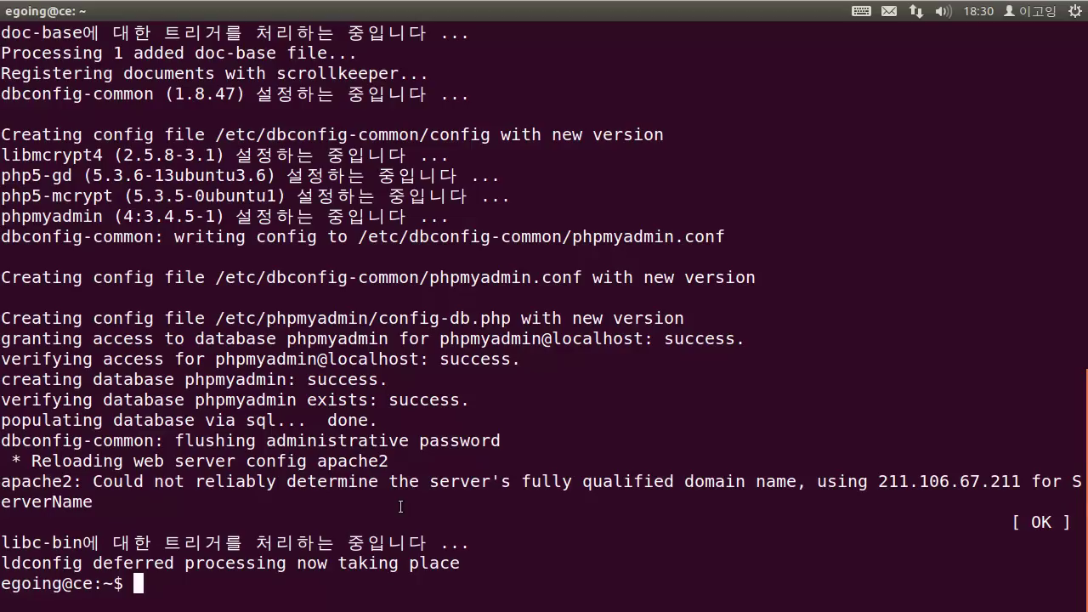
drag(714, 16, 613, 127)
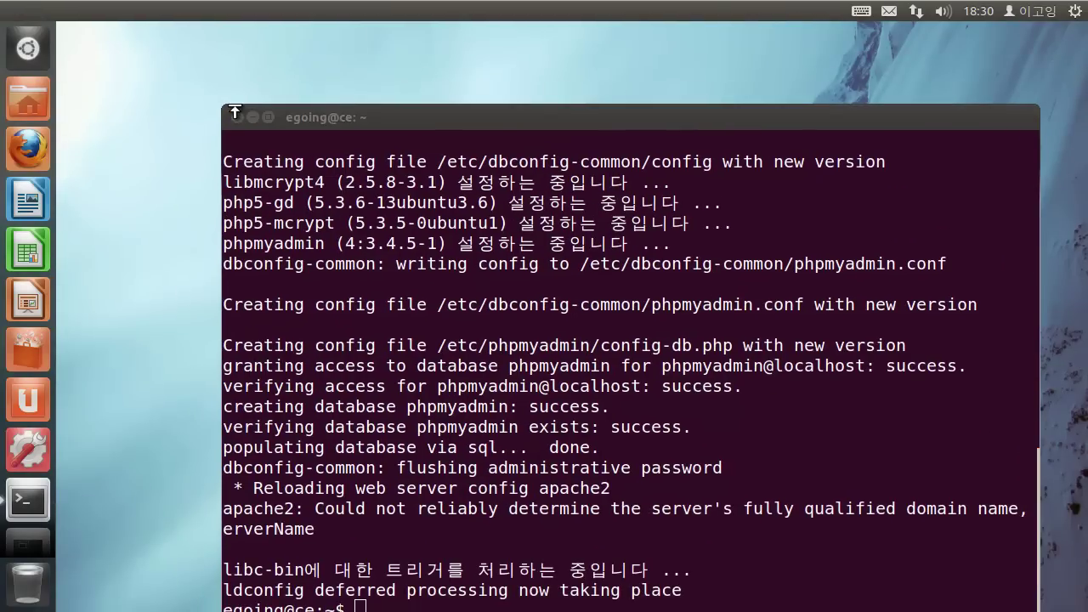
Launch Firefox maximized and load the localhost test page.
click(46, 148)
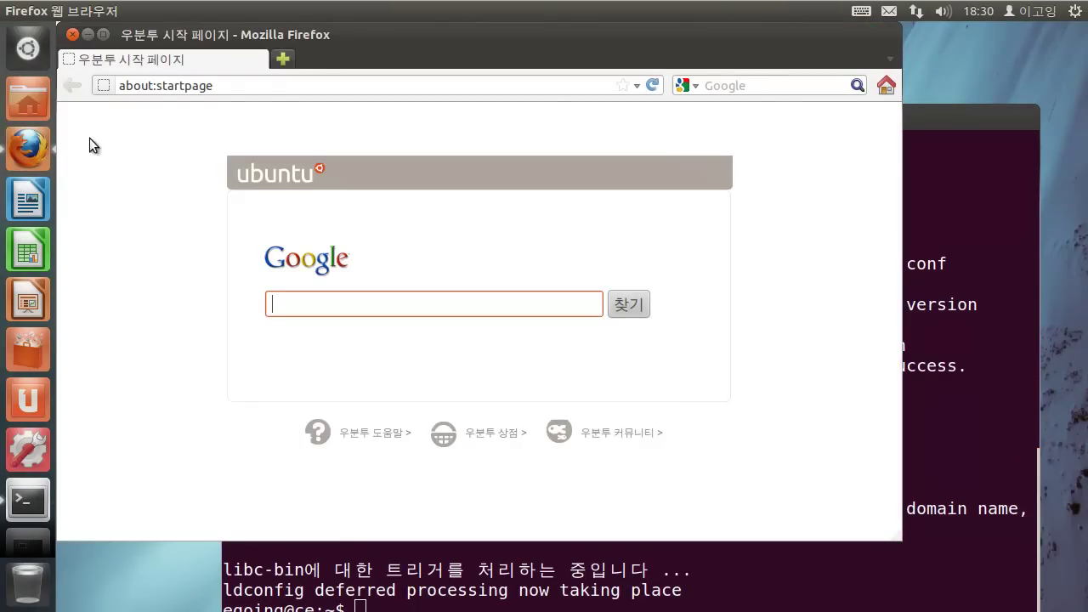
double_click(423, 41)
click(418, 59)
triple_click(416, 58)
text(localhost)
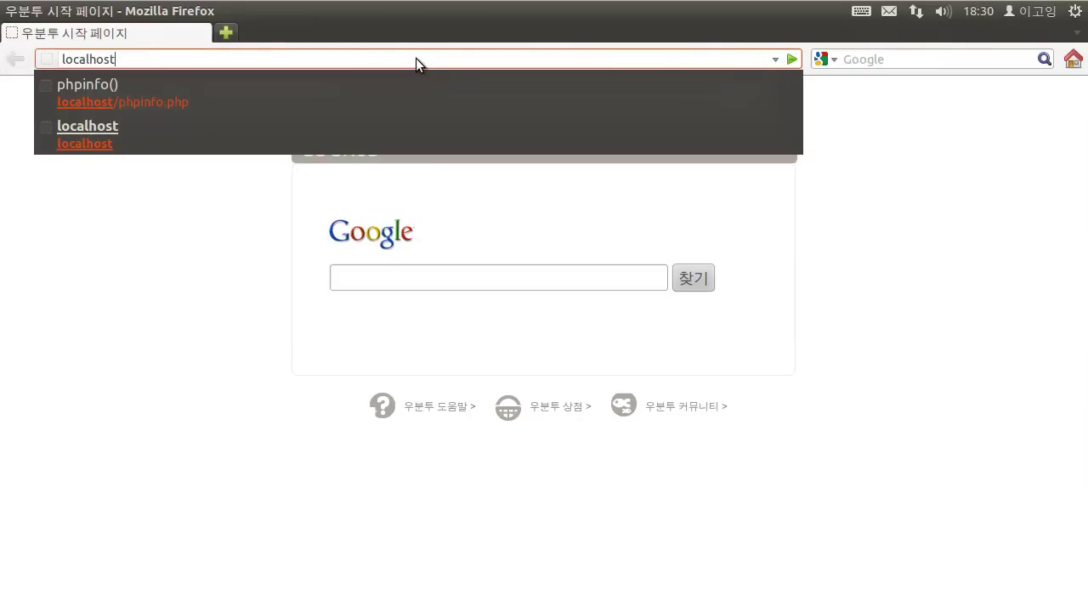
key(Return)
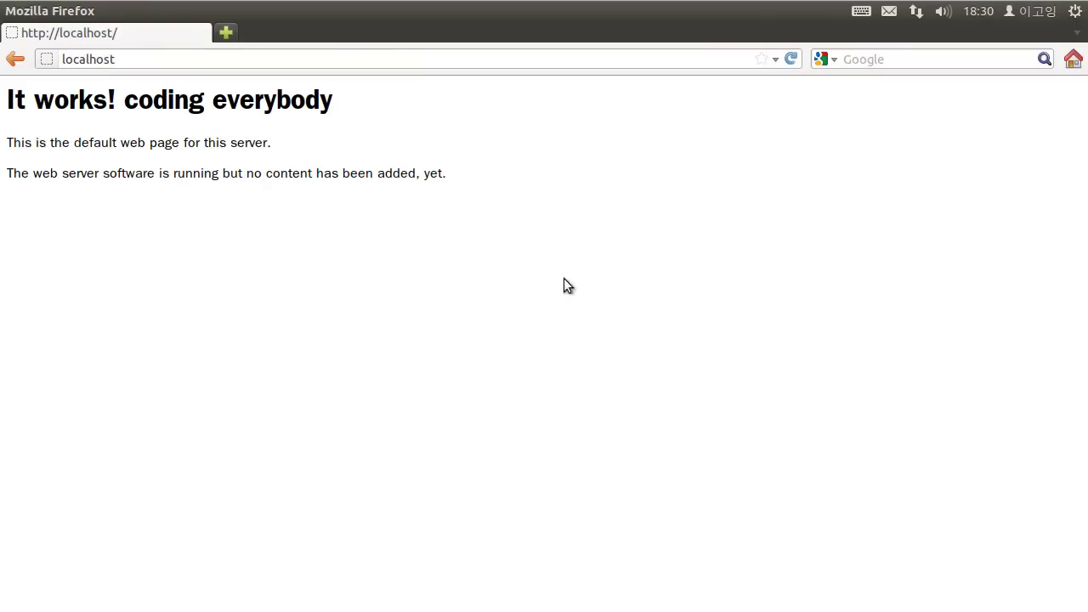
Load the phpMyAdmin login page at localhost/phpmyadmin.
click(178, 58)
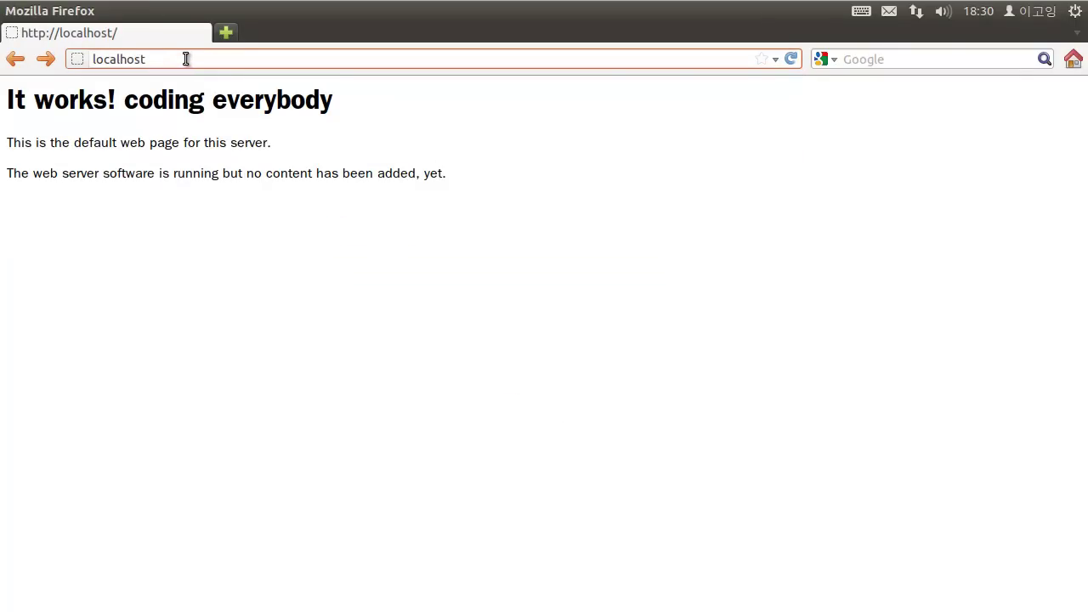
text(/php)
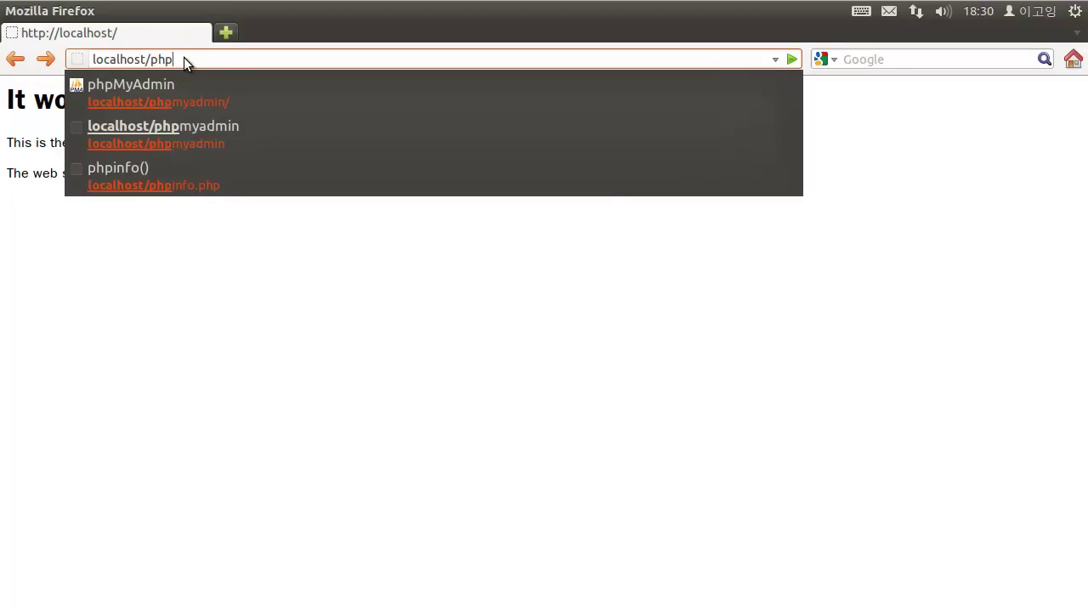
text(myadmin)
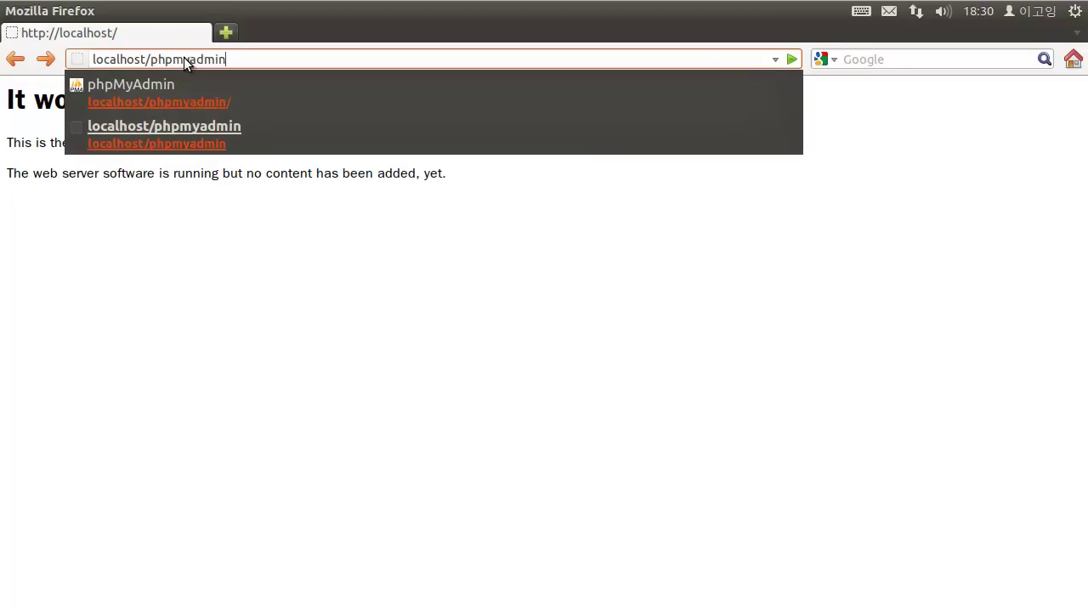
key(Return)
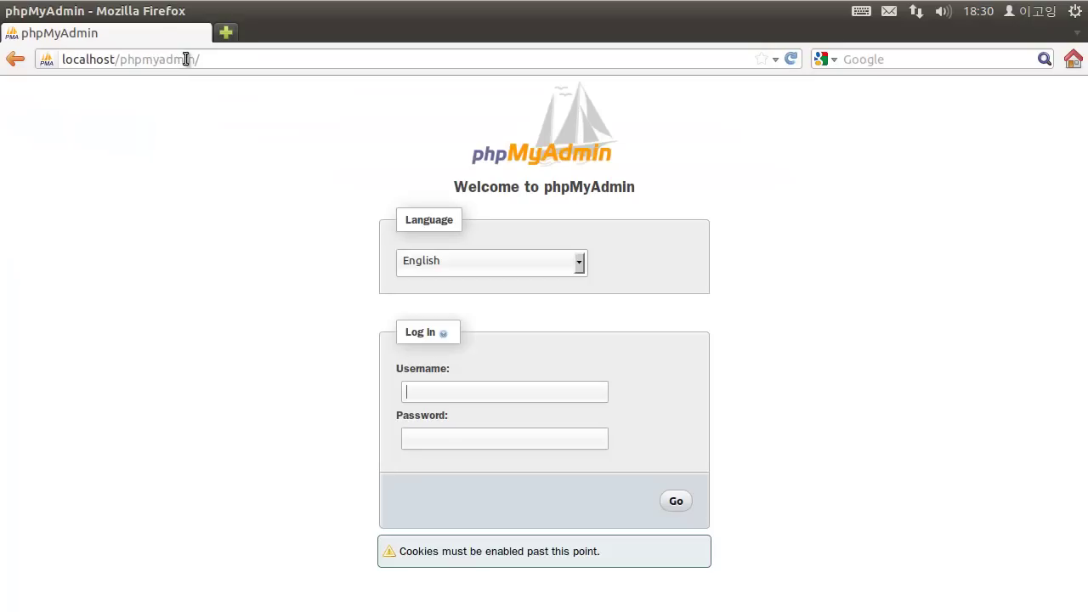
Keep English as the language and log in with username root and the MySQL password.
click(570, 154)
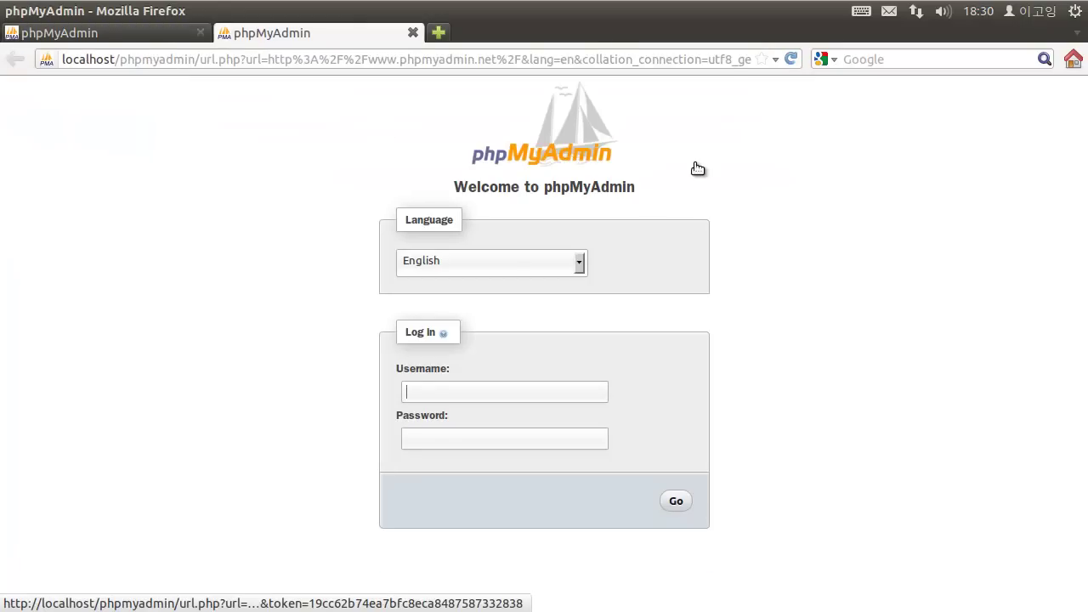
click(514, 271)
click(514, 272)
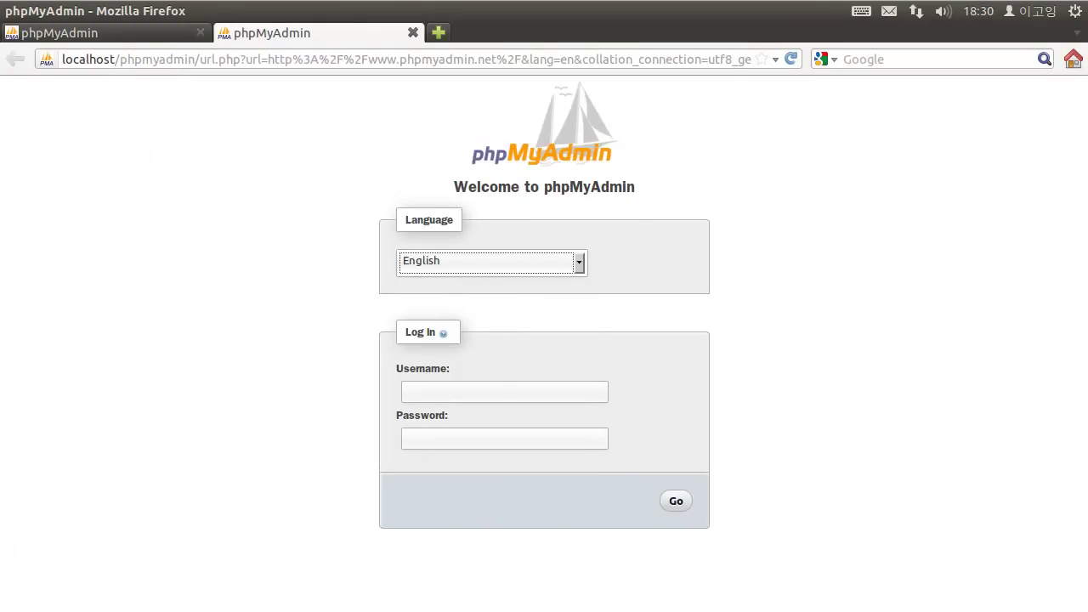
click(439, 390)
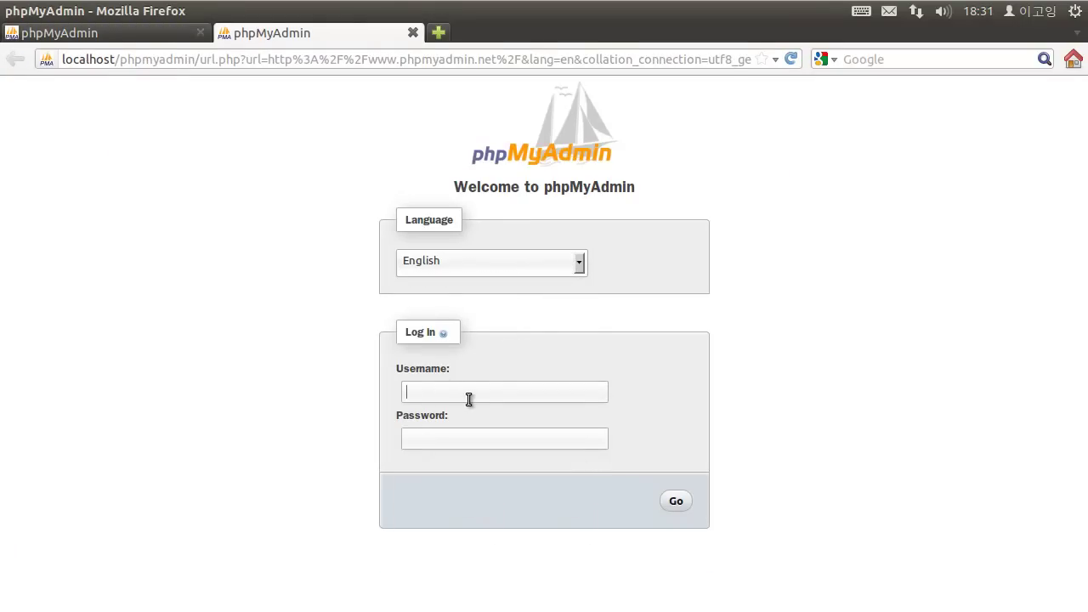
text(root)
text(*********)
click(683, 500)
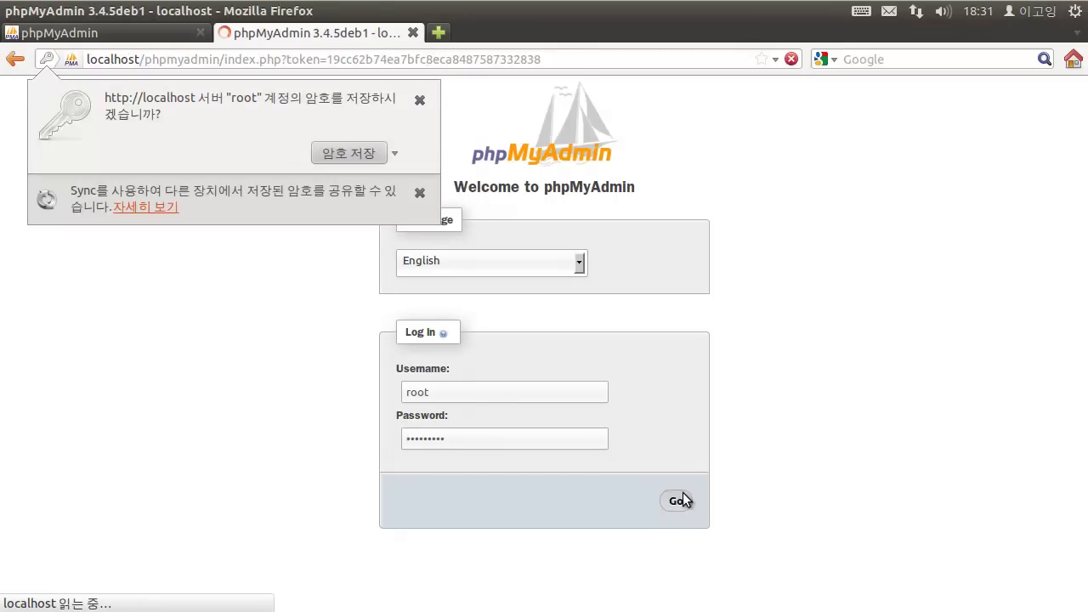
click(420, 100)
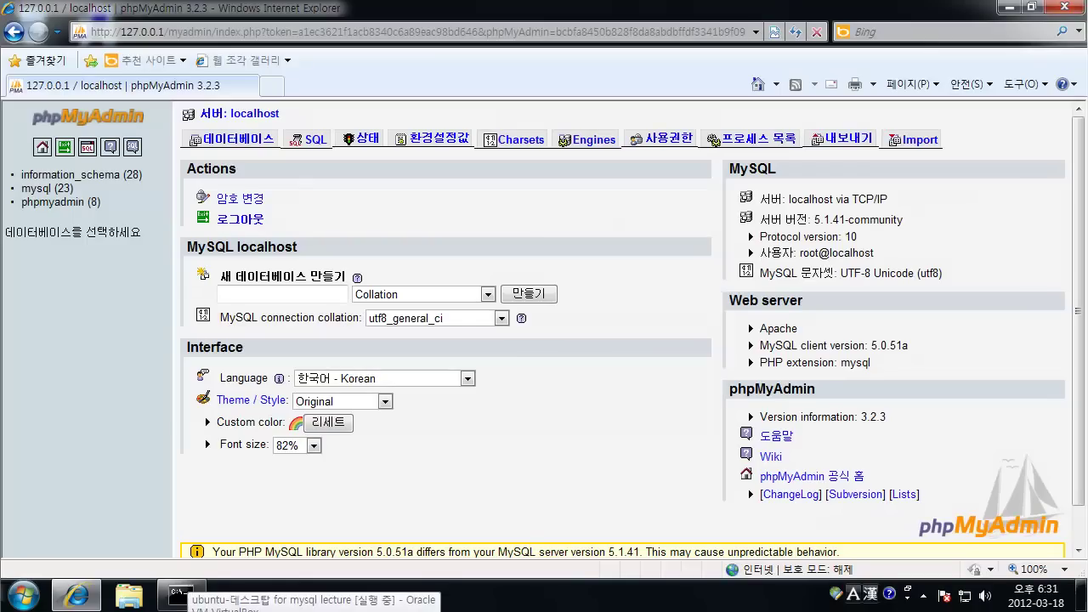
Switch back to the Ubuntu VirtualBox window showing phpMyAdmin's localhost database list.
click(176, 592)
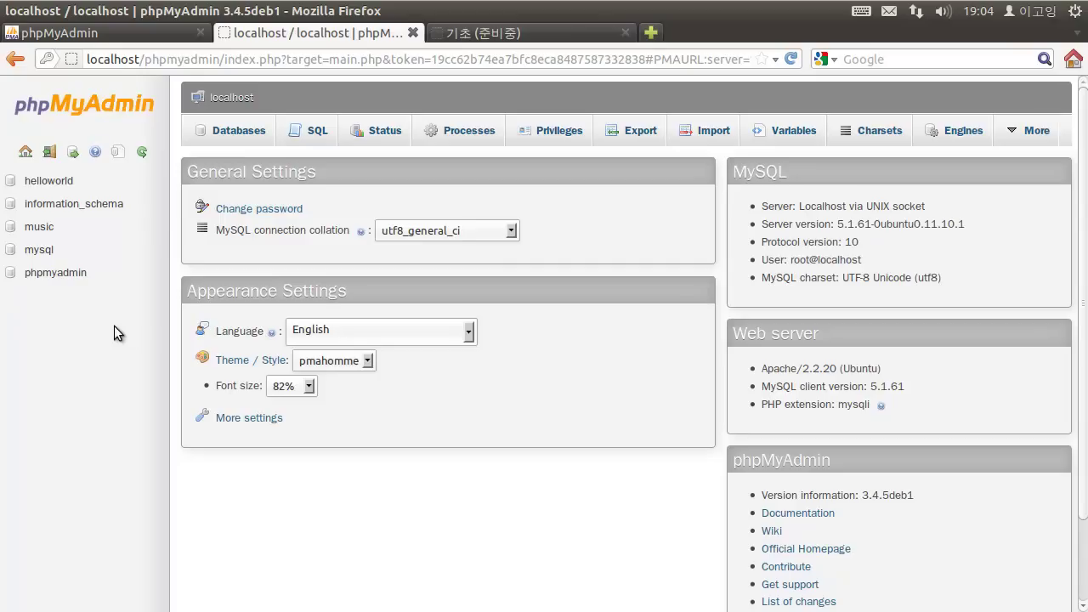
Select music in the left panel to show its favorite_music table structure.
click(86, 227)
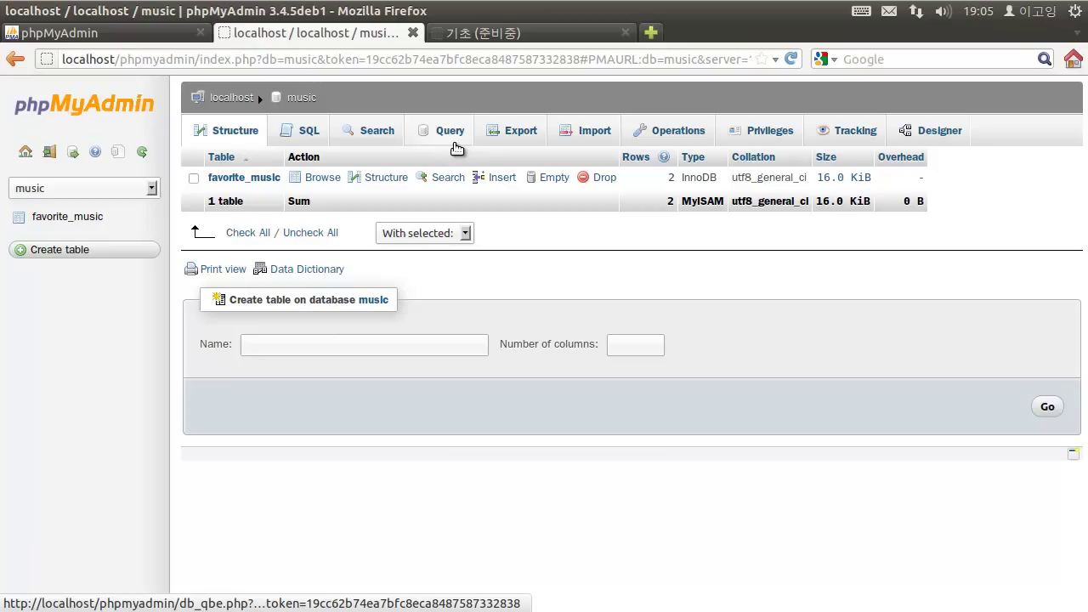
In the Query builder, try favorite_music.* as a column, clear it, then view the Export page.
click(457, 148)
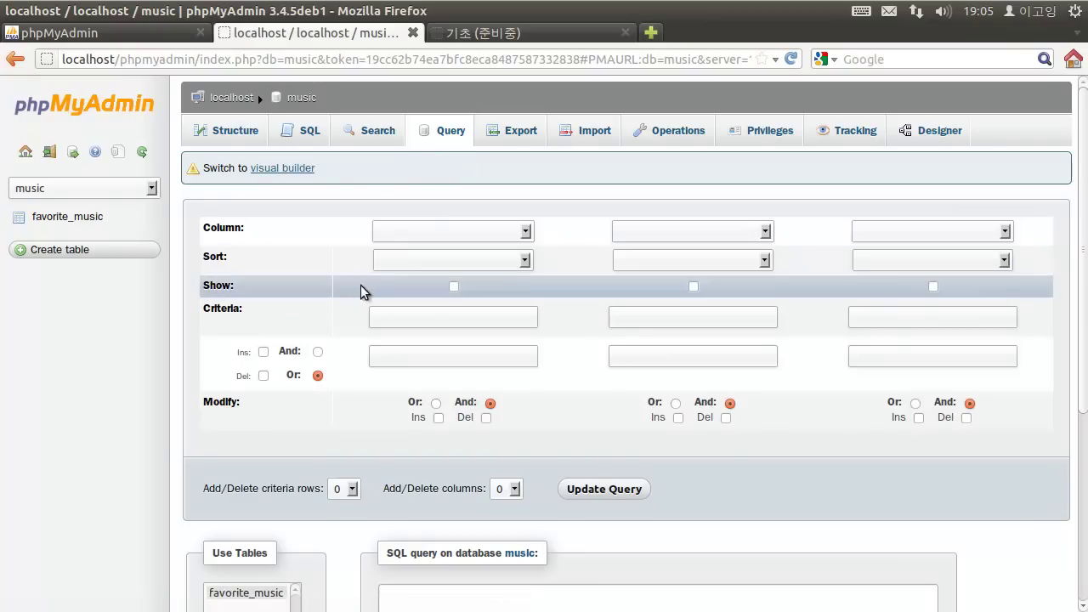
click(417, 232)
click(425, 269)
click(445, 232)
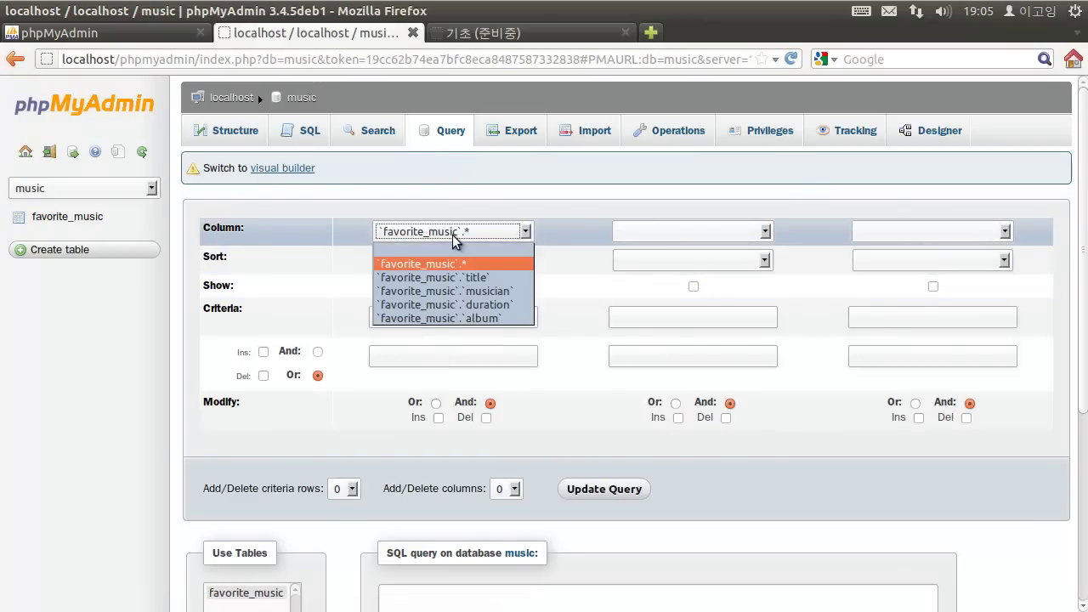
click(451, 250)
click(521, 137)
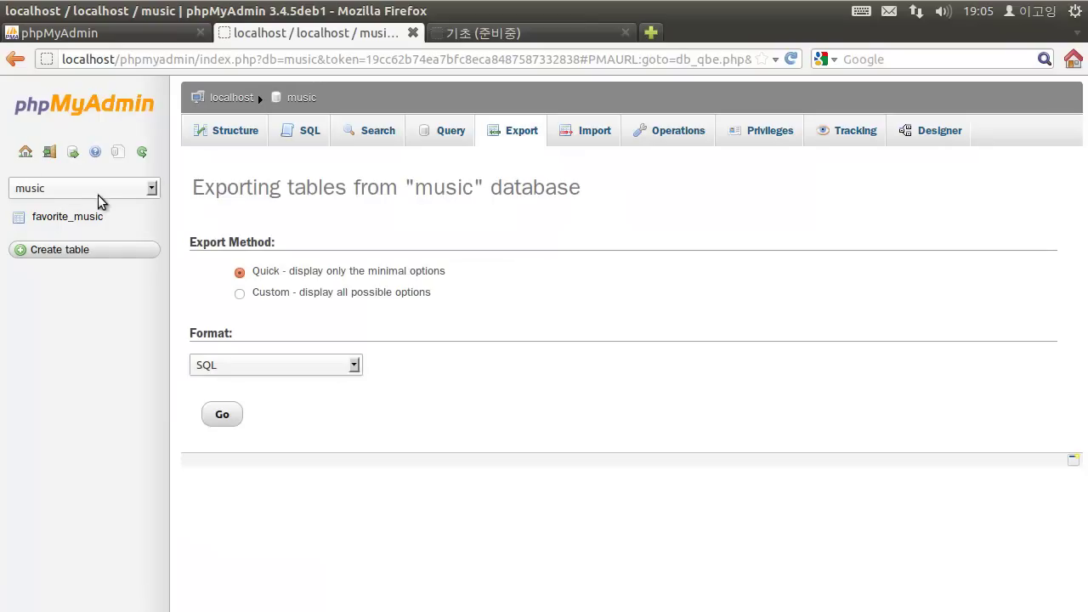
View the music database's Import page, then scroll through its Operations page.
click(578, 138)
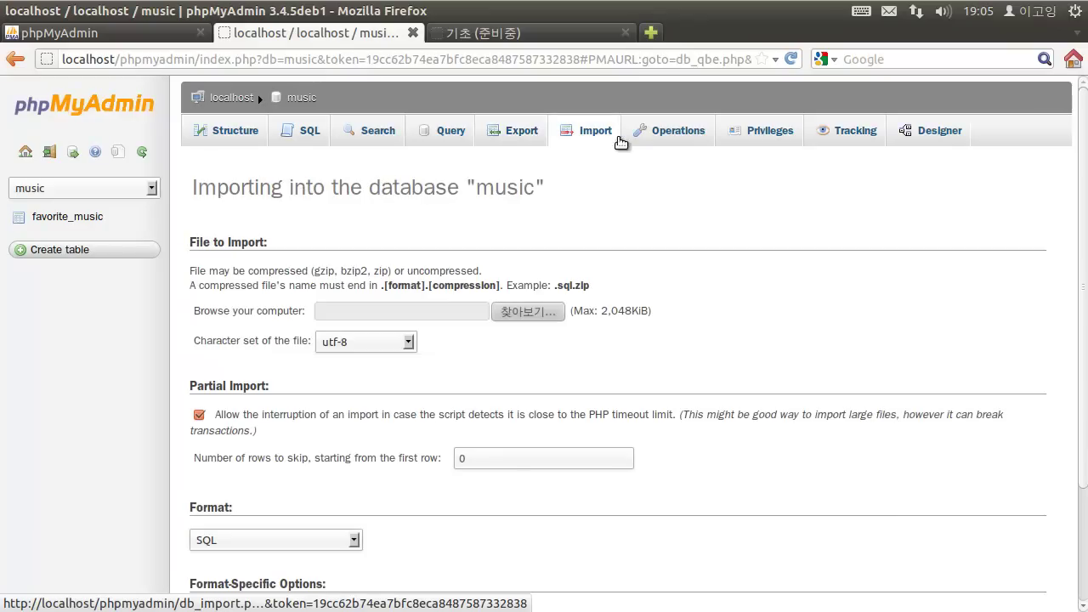
click(666, 139)
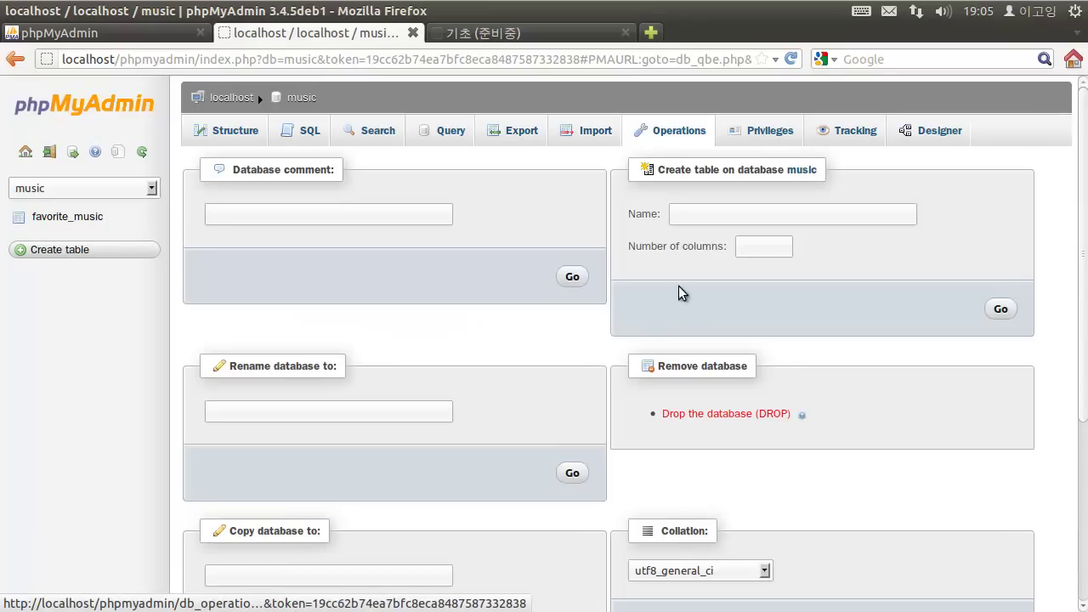
scroll(675, 296, down, 3)
scroll(418, 270, up, 3)
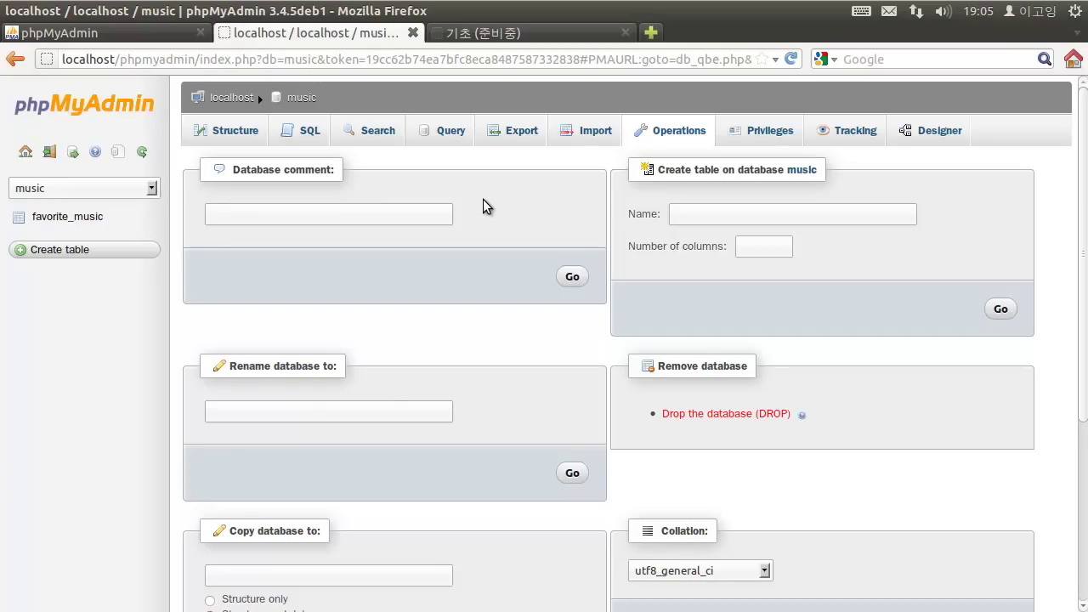
scroll(485, 204, down, 4)
scroll(485, 223, up, 4)
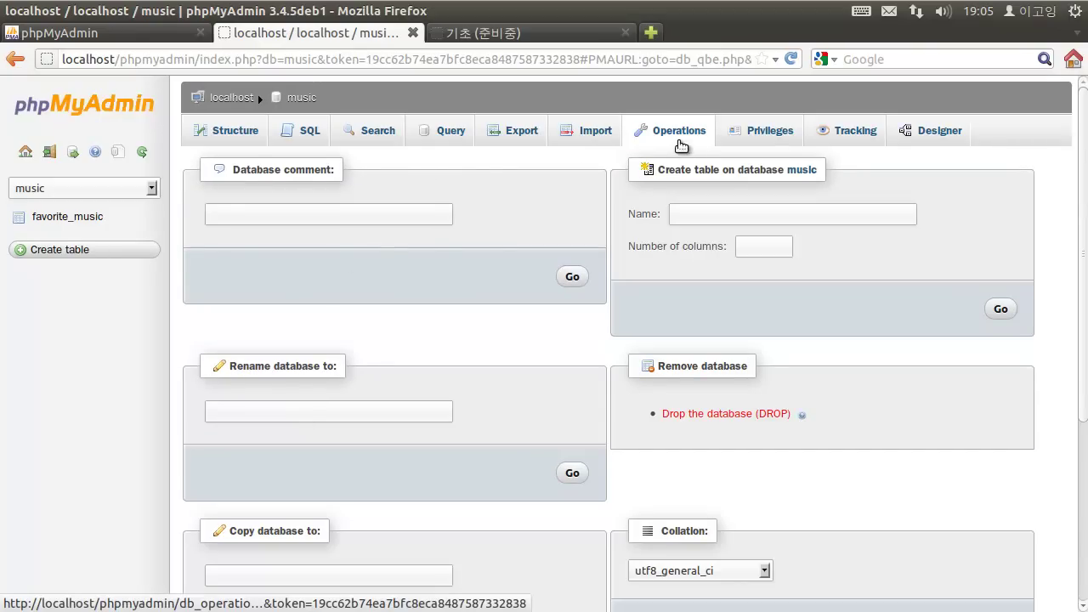
Check the Privileges and Tracking pages, then in Designer nudge the favorite_music box down-right.
click(756, 136)
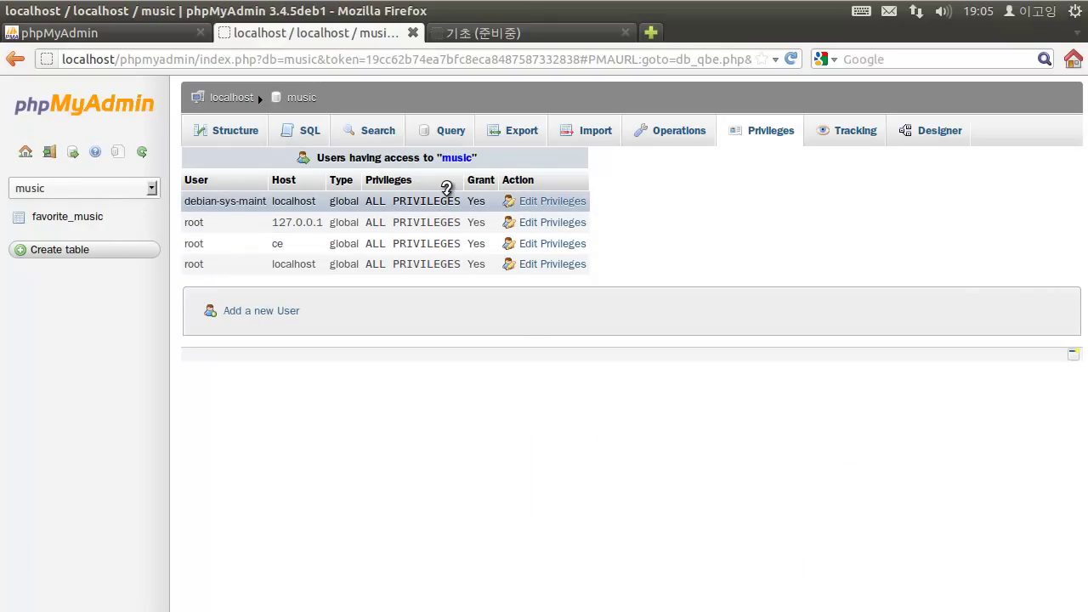
click(842, 145)
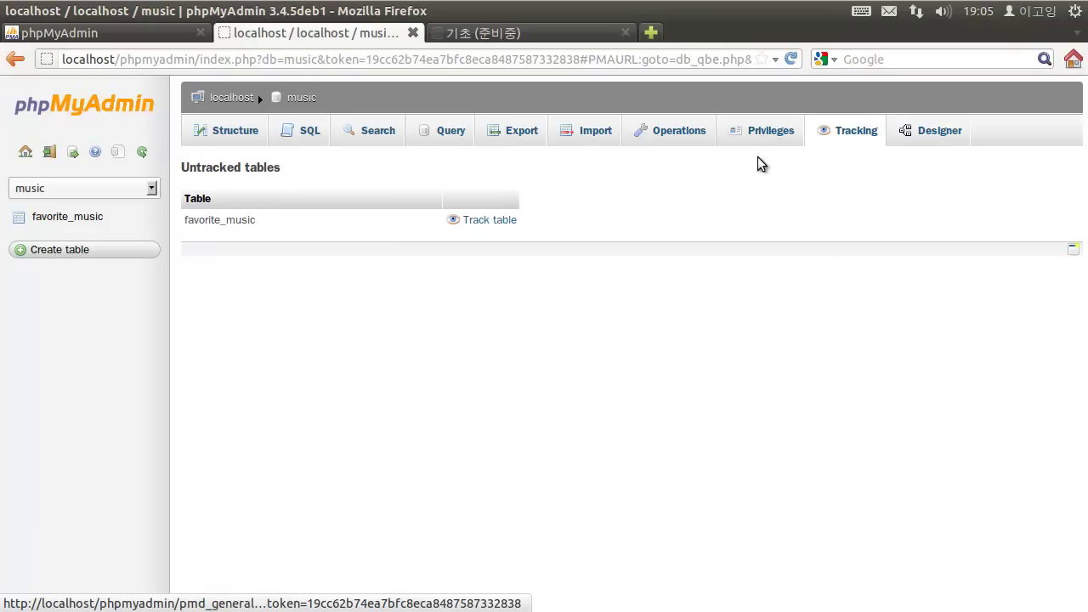
click(939, 132)
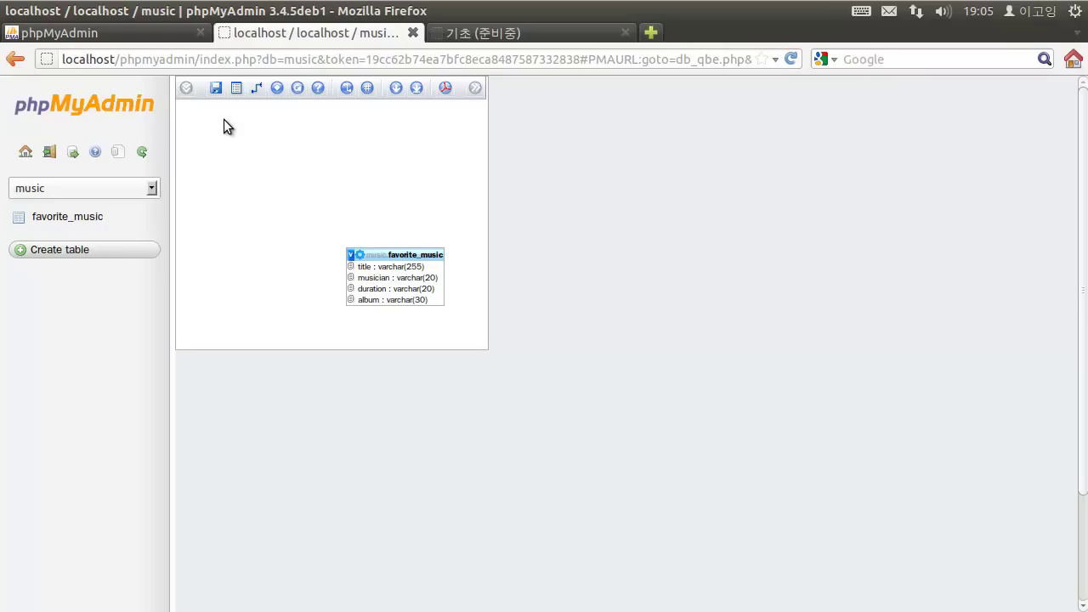
drag(407, 255, 436, 273)
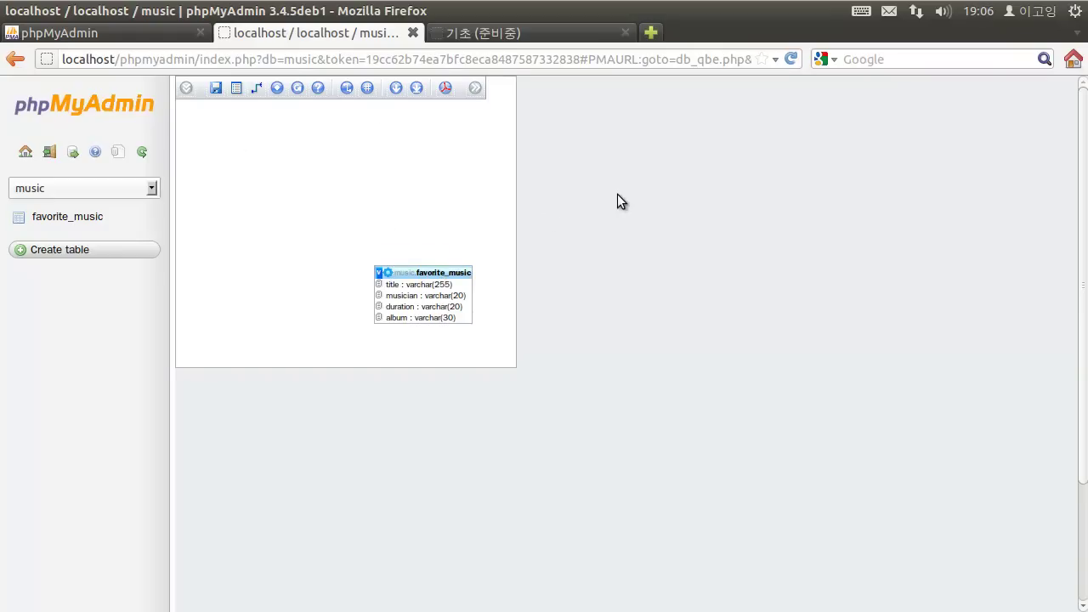